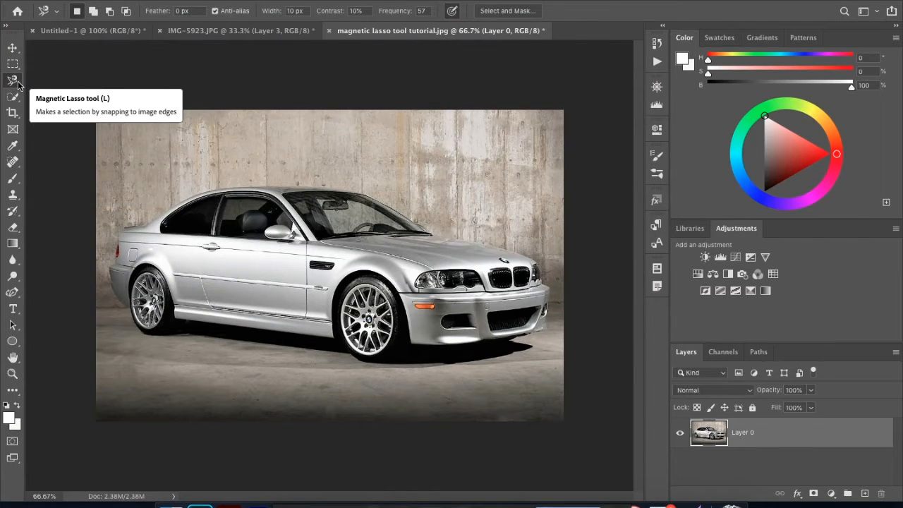
right_click(18, 83)
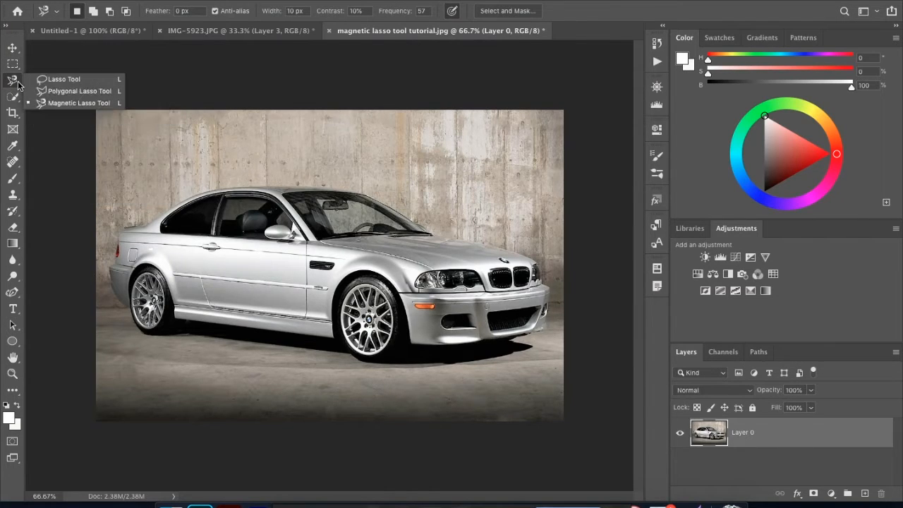
left_click(79, 103)
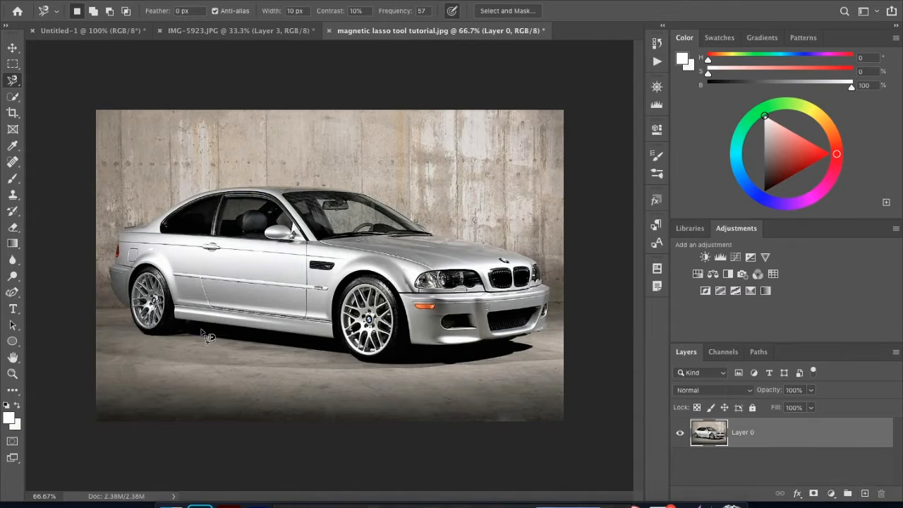
left_click(125, 305)
mouse_move(117, 267)
left_mouse_down()
mouse_move(124, 229)
mouse_move(156, 231)
mouse_move(168, 214)
mouse_move(215, 209)
mouse_move(238, 200)
left_mouse_up()
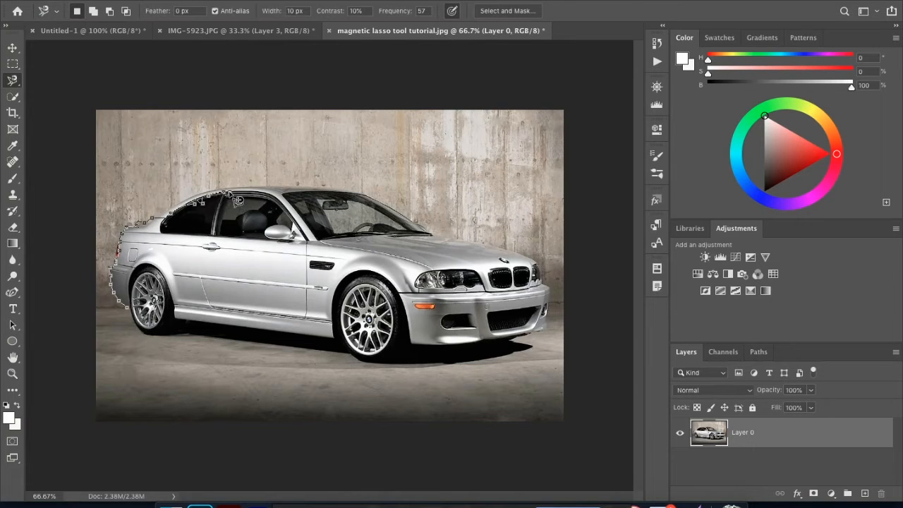
key("Escape")
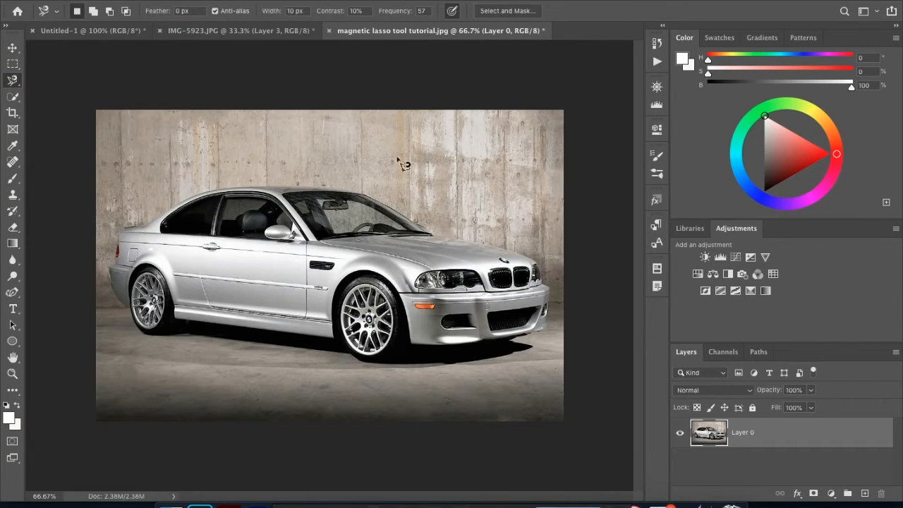
left_click(130, 308)
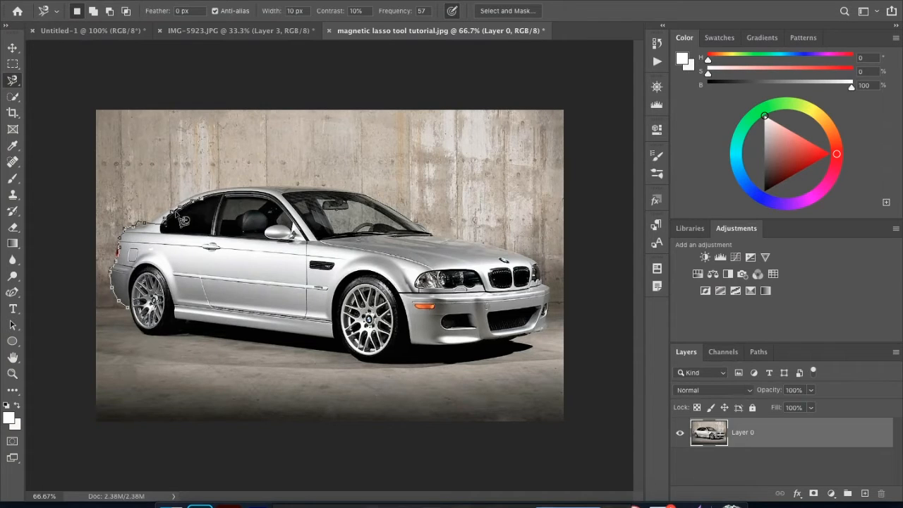
left_click(124, 277)
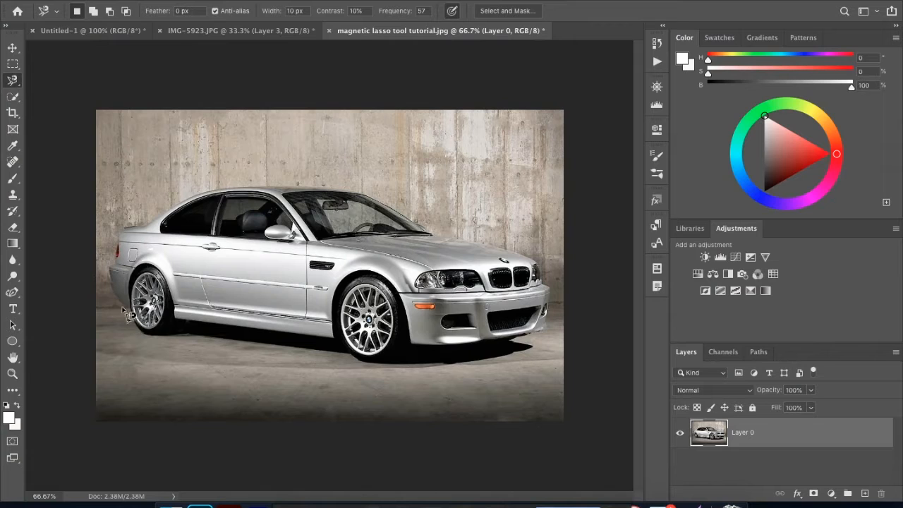
left_click(127, 306)
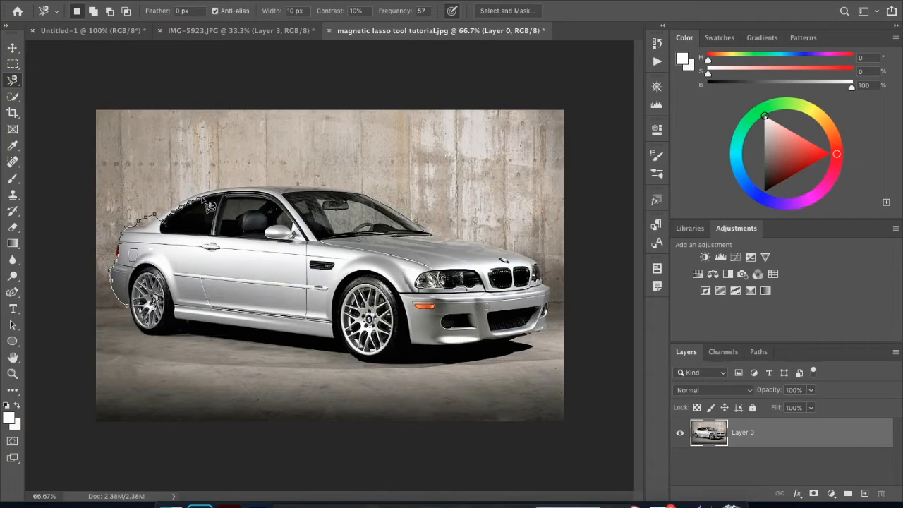
key("Escape")
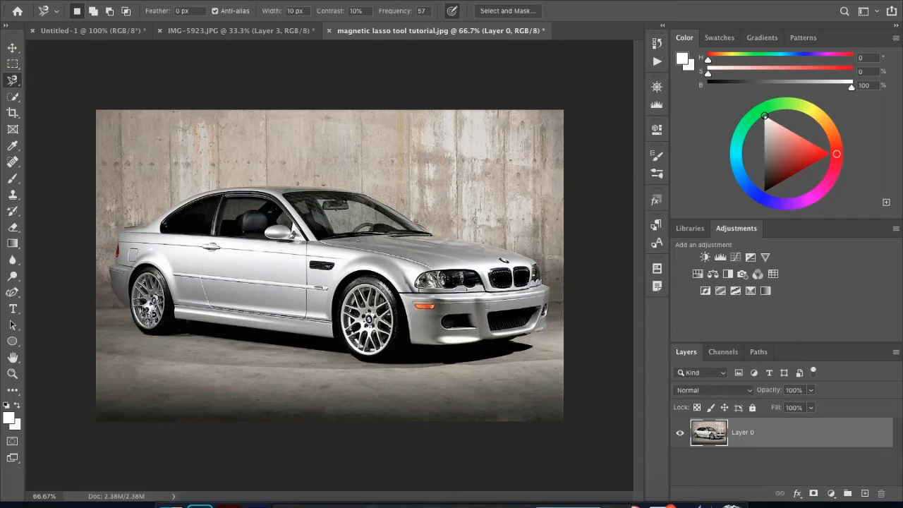
- Trace the whole car with the Magnetic Lasso and cut it to a new layer, checking the cut-out with Layer 0 temporarily hidden
left_click(123, 303)
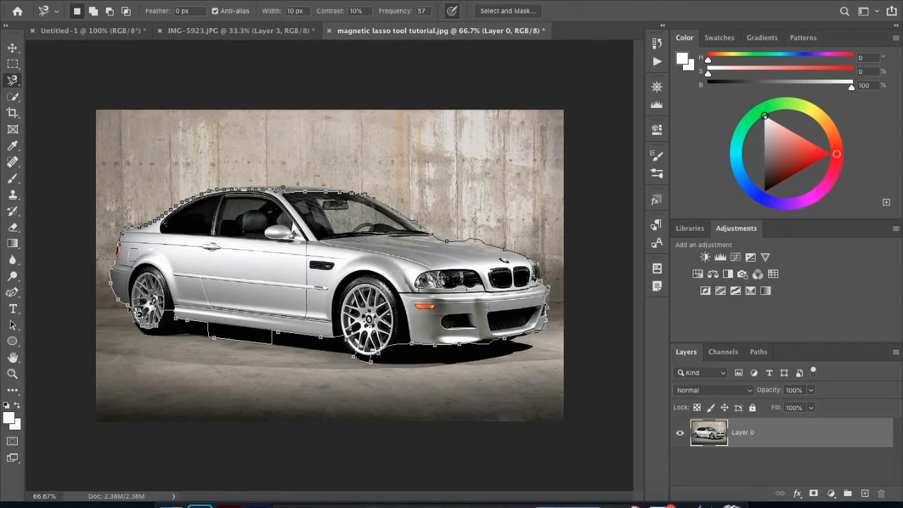
left_click(138, 312)
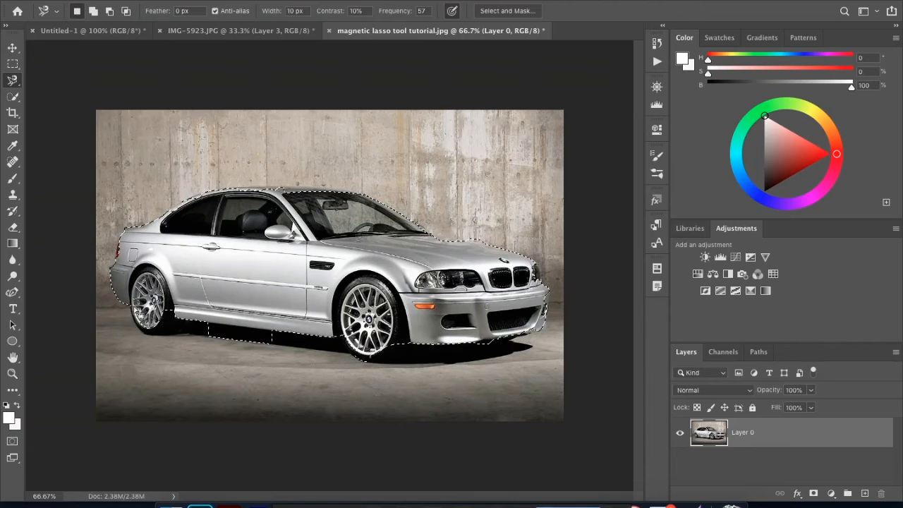
right_click(320, 263)
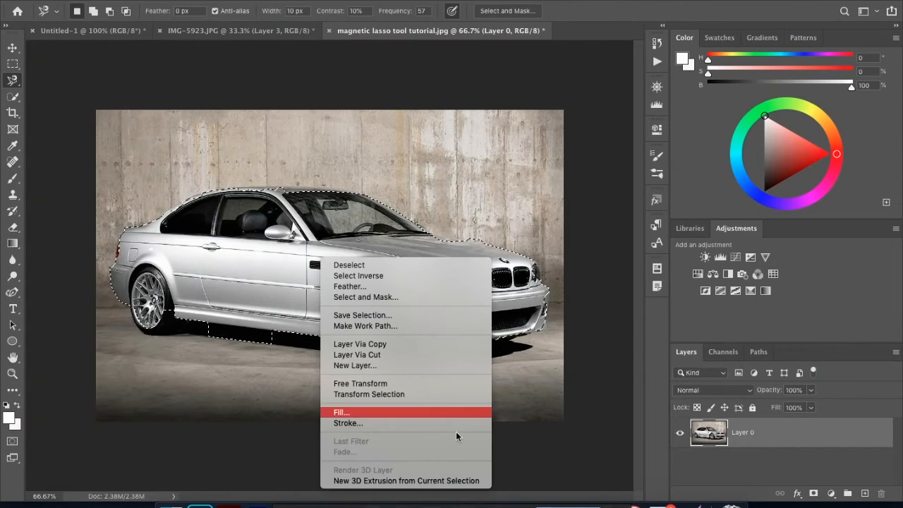
left_click(397, 354)
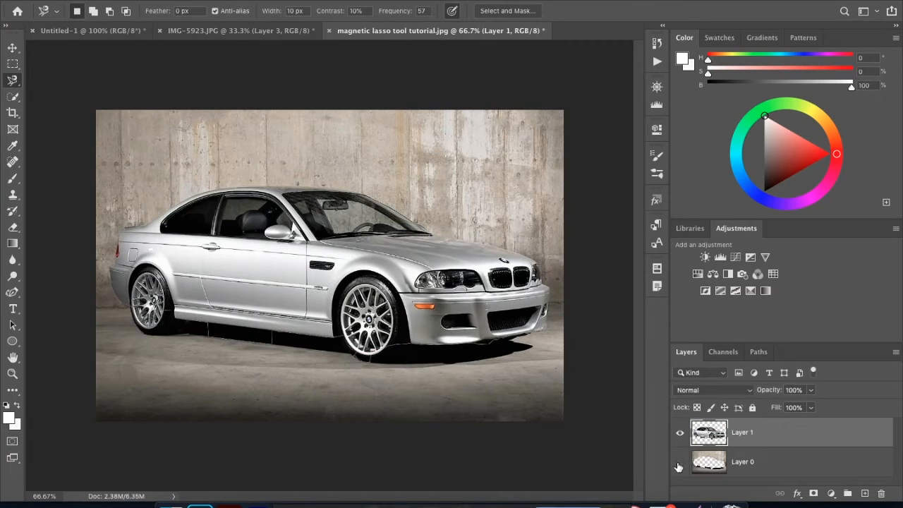
left_click(678, 467)
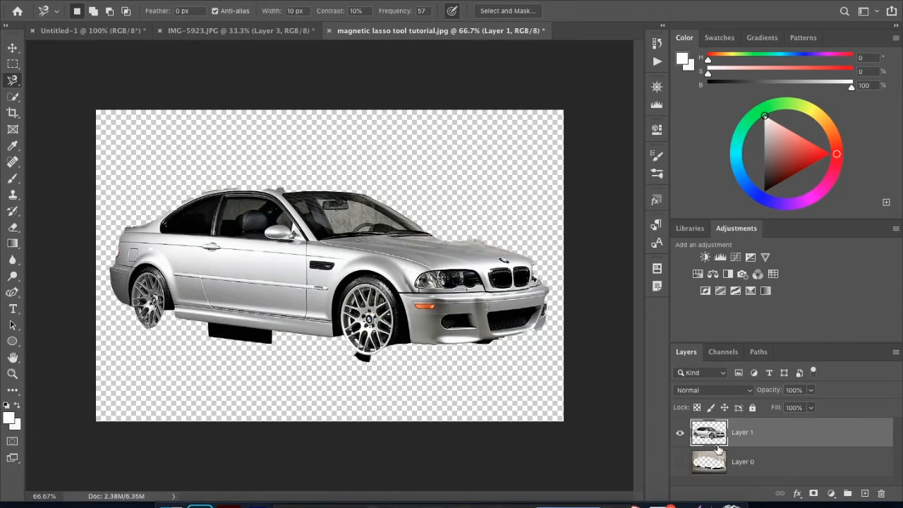
left_click(680, 462)
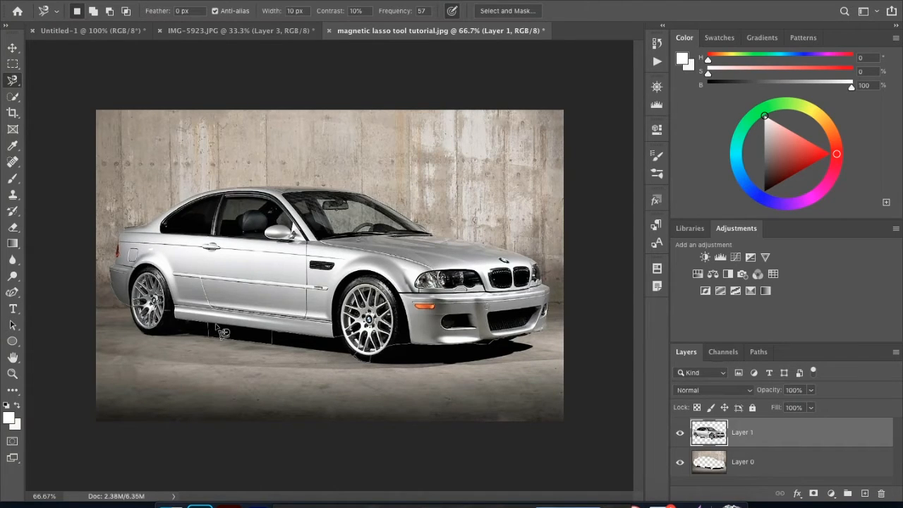
- Add an empty layer, and cut the kidney grille opening nearest the headlight from Layer 1 to its own layer using the Magnetic Lasso
left_click(864, 494)
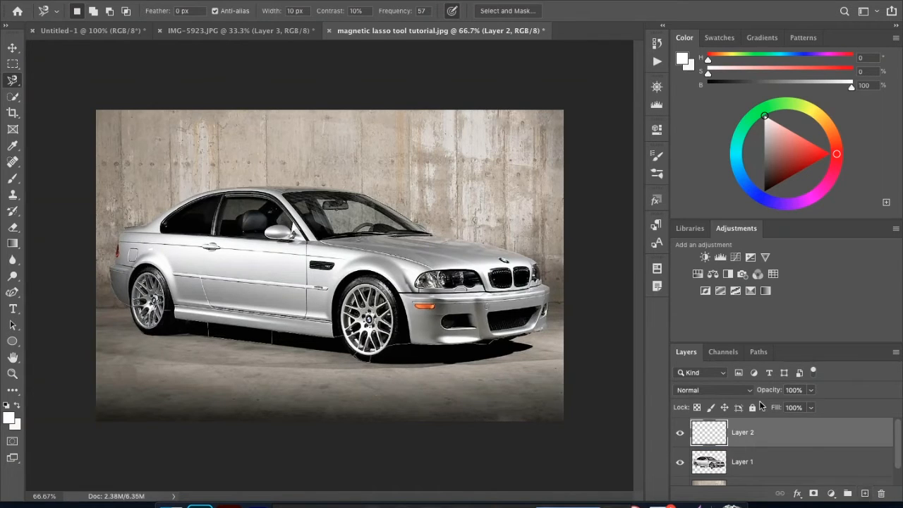
left_click(764, 461)
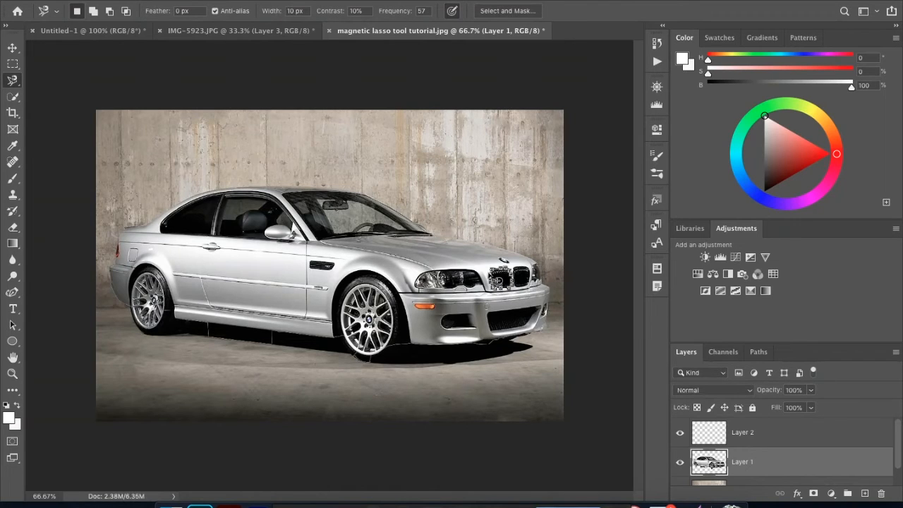
right_click(500, 280)
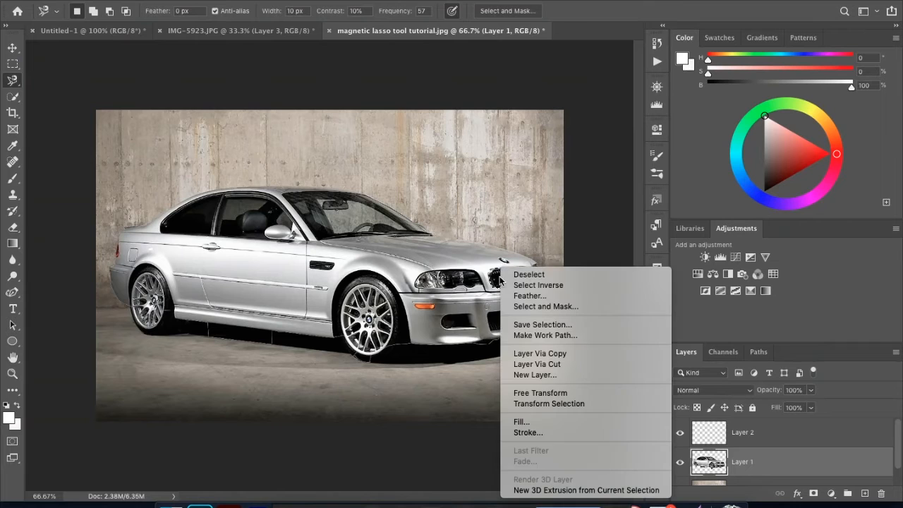
left_click(549, 360)
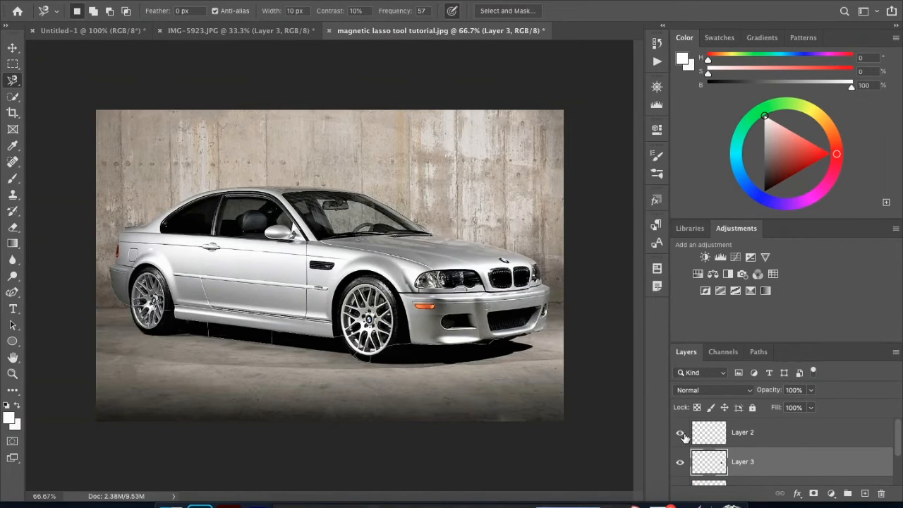
- Check the isolated grille piece by hiding Layer 0 and Layer 1, and make both layers visible again
scroll(690, 436, "down", 2)
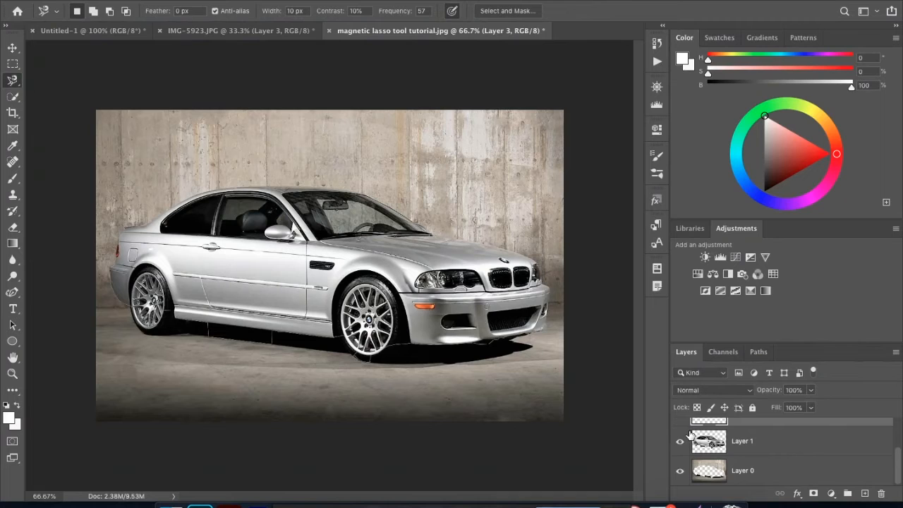
left_click(679, 471)
left_click(680, 444)
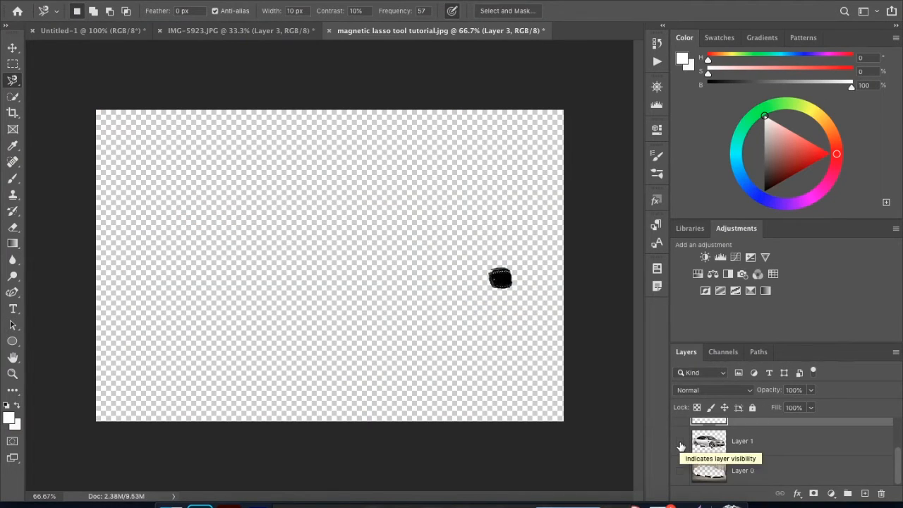
left_click(679, 444)
left_click(679, 471)
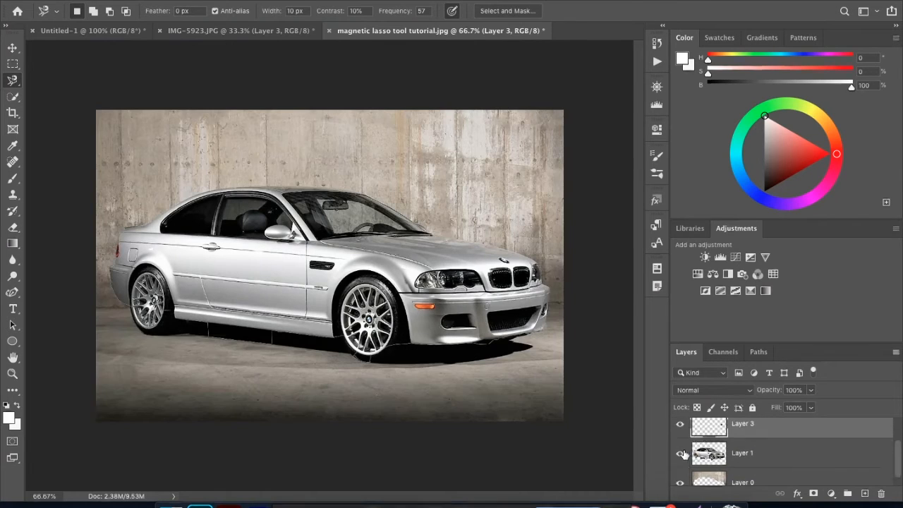
scroll(681, 458, "up", 2)
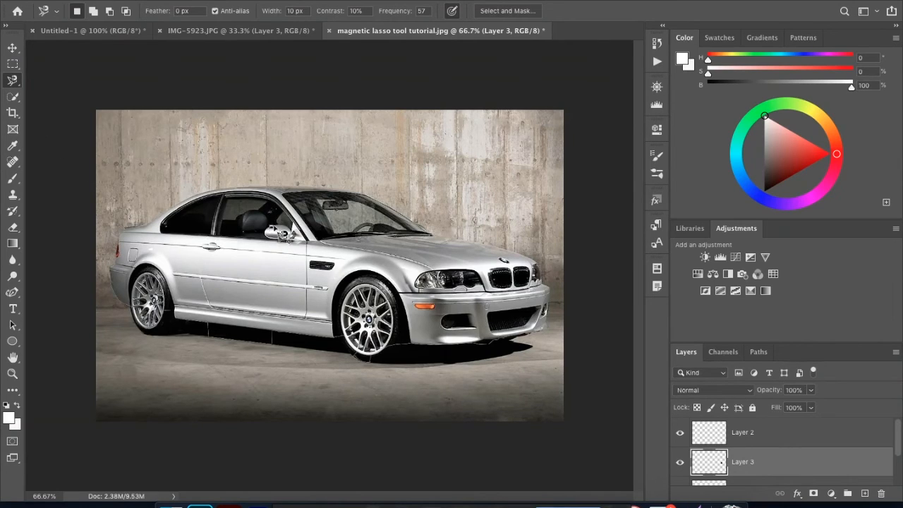
- Select the car's side mirror with the Magnetic Lasso and try to cut or copy it from Layer 3 to a new layer
left_click(300, 236)
double_click(271, 232)
right_click(282, 232)
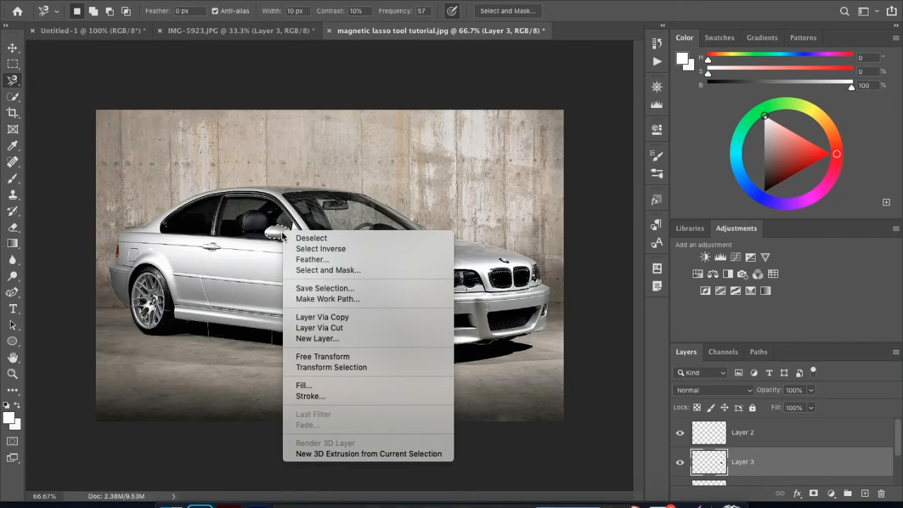
left_click(337, 328)
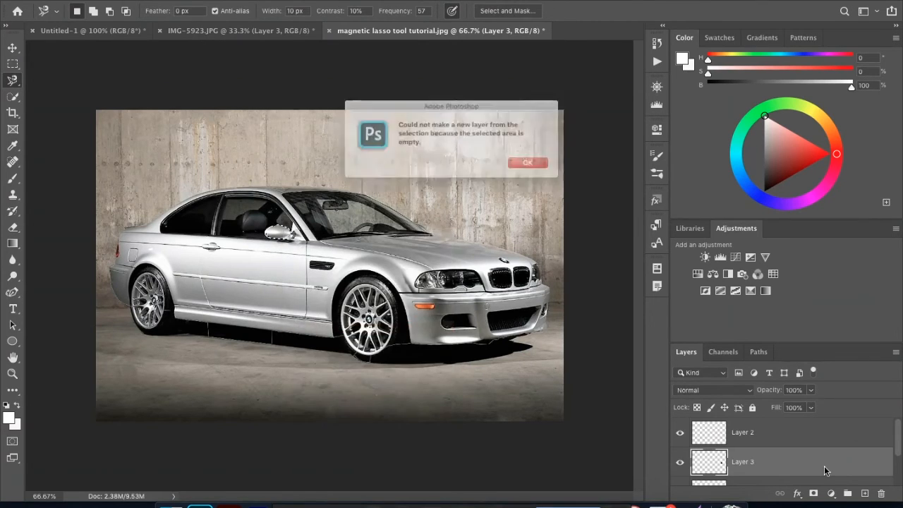
left_click(536, 167)
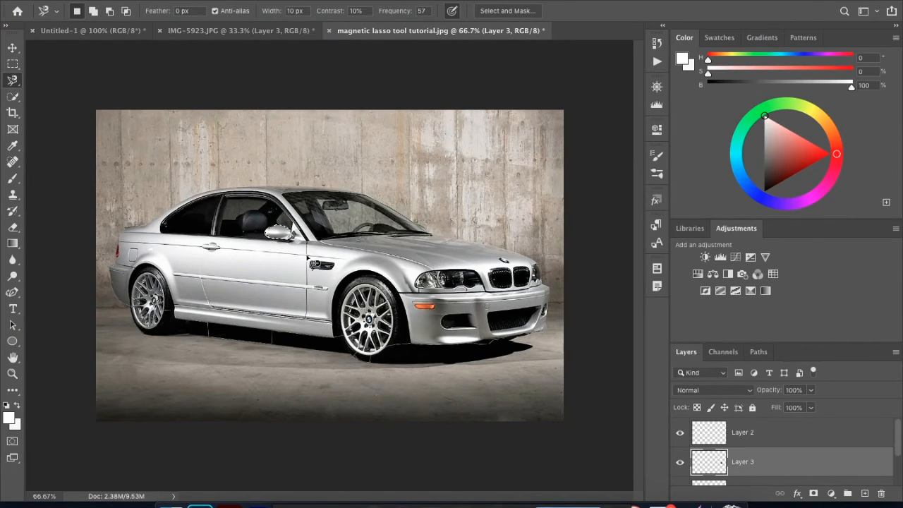
right_click(280, 234)
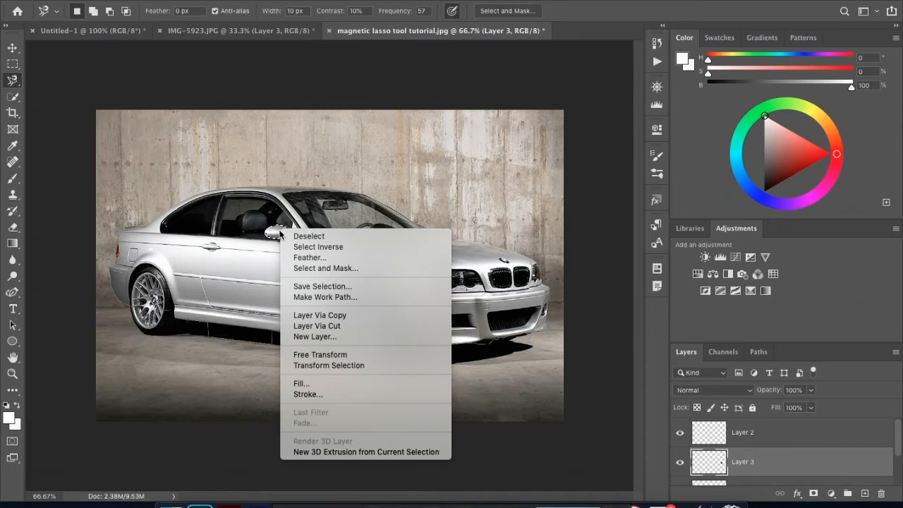
left_click(325, 314)
left_click(557, 170)
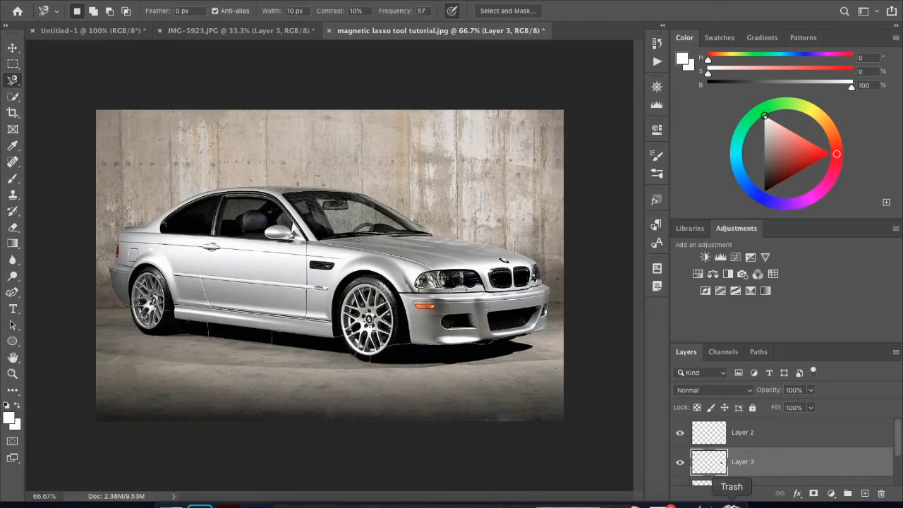
- Add another empty layer and select the dark inner part of the headlight beside the grille with the Magnetic Lasso
left_click(864, 493)
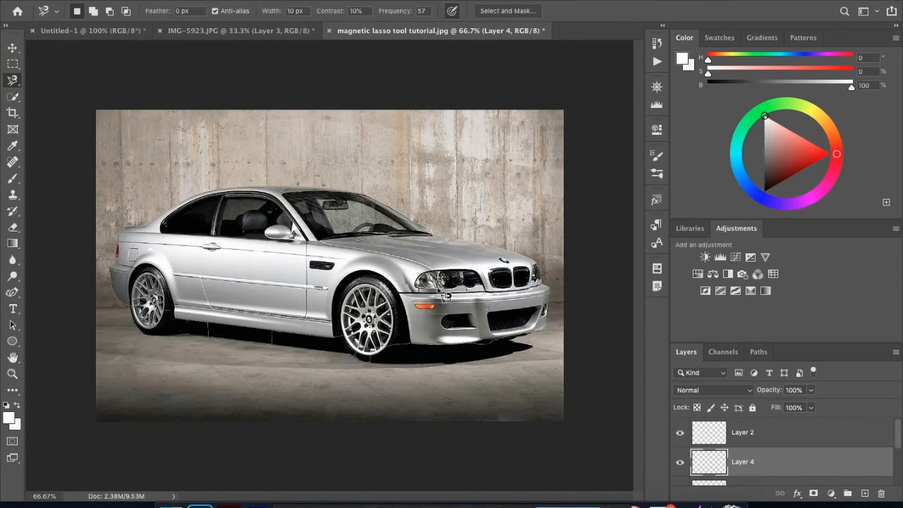
left_click(445, 296)
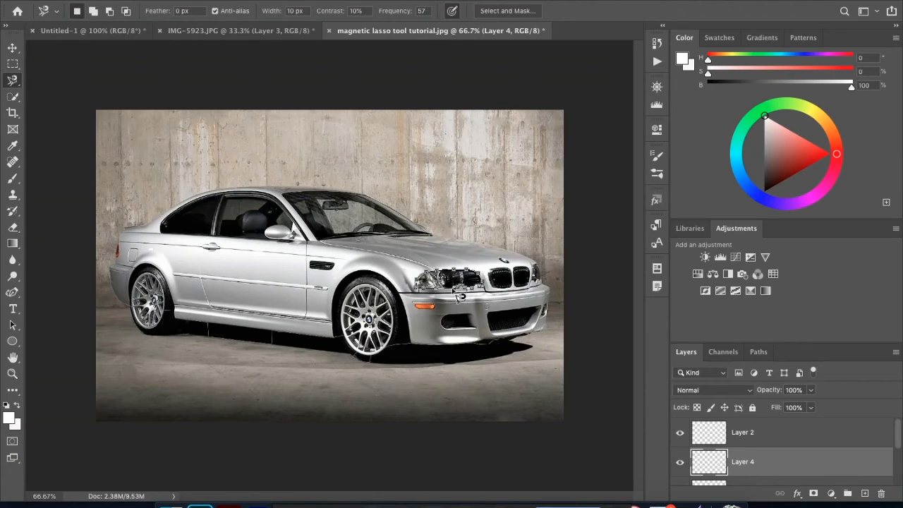
left_click(459, 296)
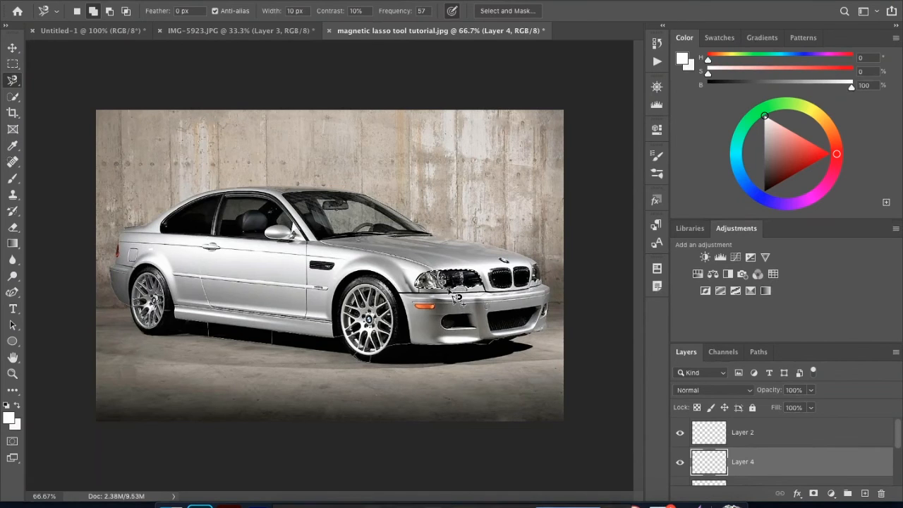
- Try to cut the selected headlight area from the empty Layer 4 to a new layer
right_click(453, 296)
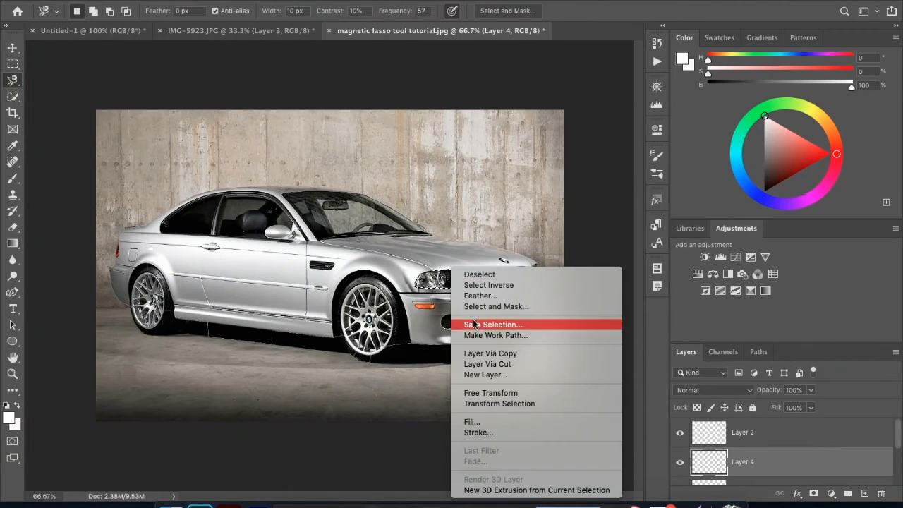
left_click(488, 361)
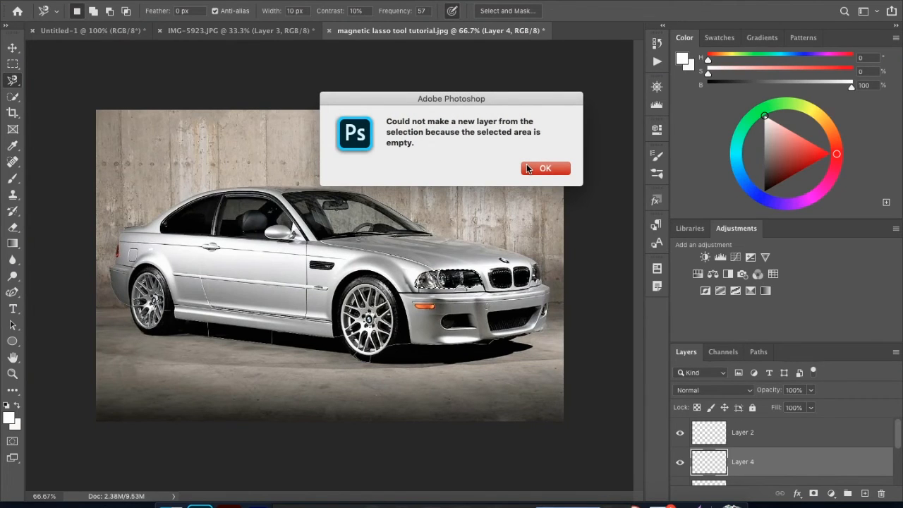
left_click(527, 168)
- Toggle Layer 0's visibility repeatedly to compare the cut-out car with and without its background, leaving the layer hidden
scroll(754, 433, "down", 3)
scroll(754, 433, "up", 3)
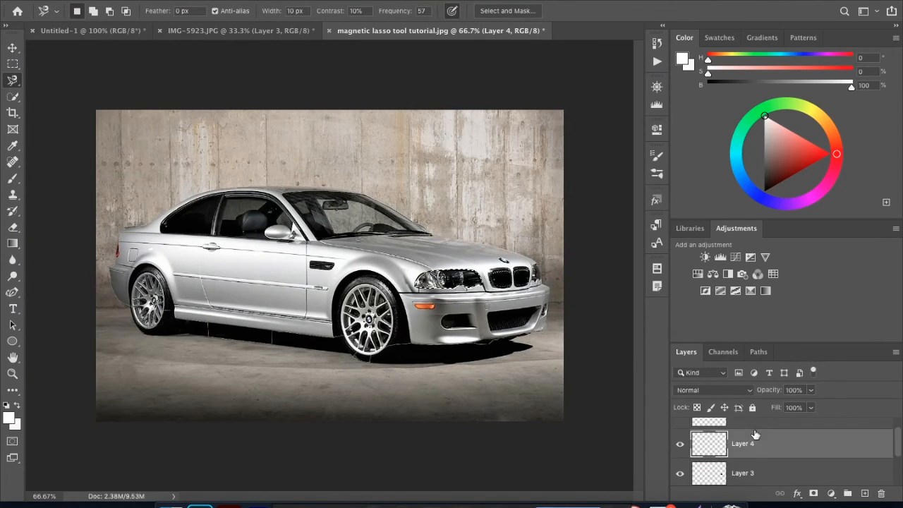
scroll(754, 434, "down", 3)
scroll(724, 433, "down", 1)
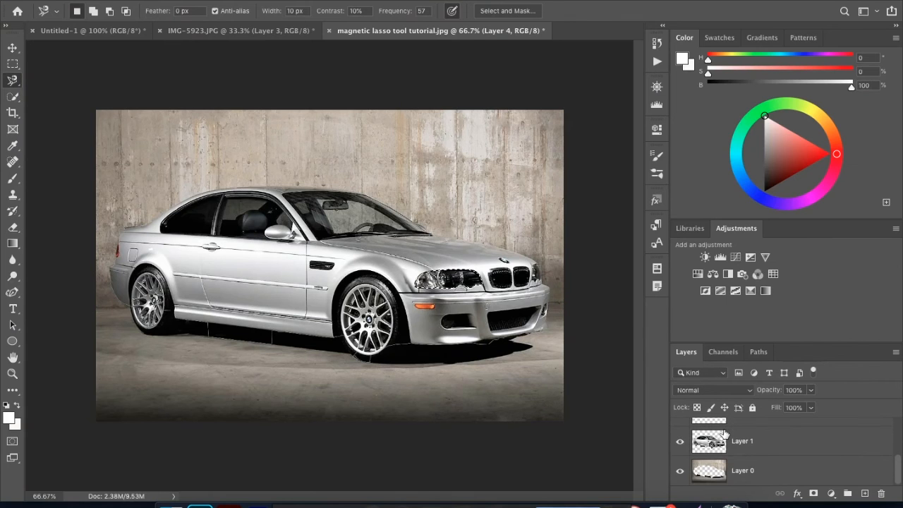
left_click(680, 471)
left_click(679, 471)
left_click(679, 471)
left_click(680, 472)
left_click(680, 472)
left_click(679, 471)
left_click(680, 472)
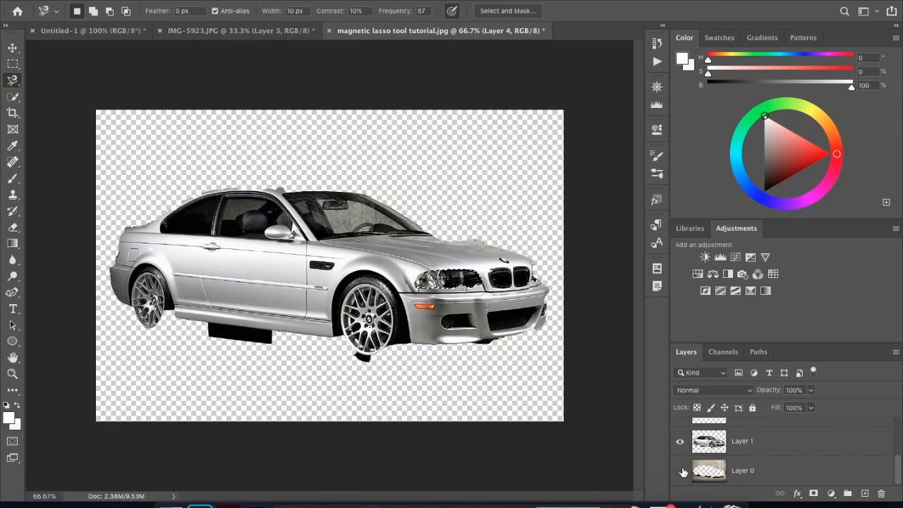
- Show Layer 0 again and toggle Layer 1's visibility to compare the background with and without the car, leaving both layers visible
left_click(679, 471)
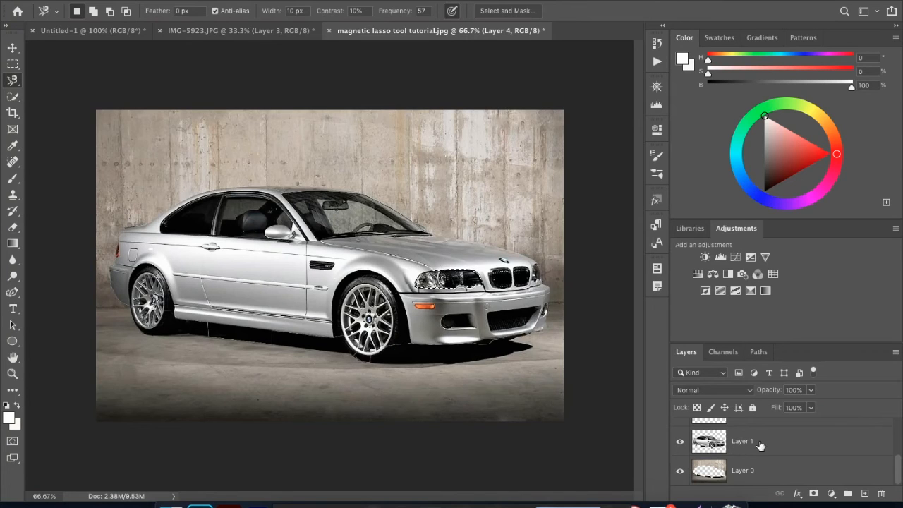
left_click(680, 442)
left_click(683, 444)
left_click(683, 444)
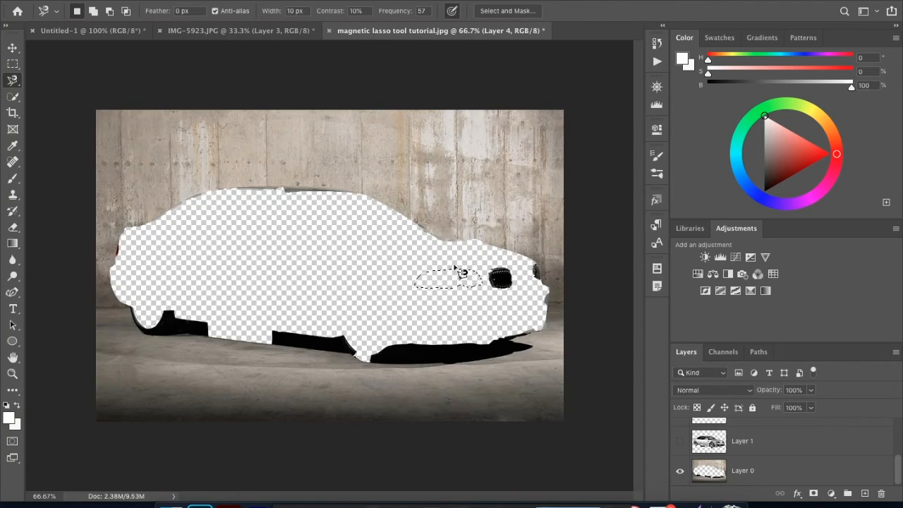
left_click(681, 444)
- Make Layer 1 active and delete the selected headlight area from the car
left_click(783, 447)
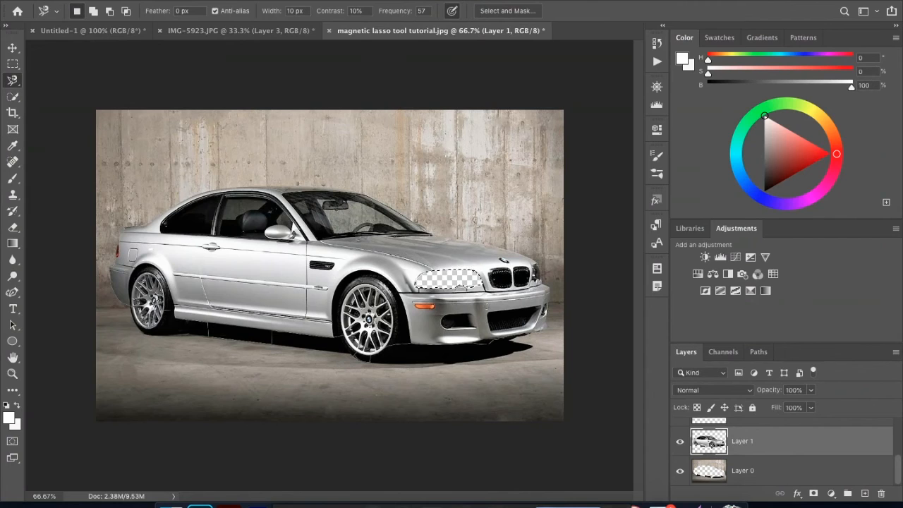
left_click(126, 1)
left_click(129, 0)
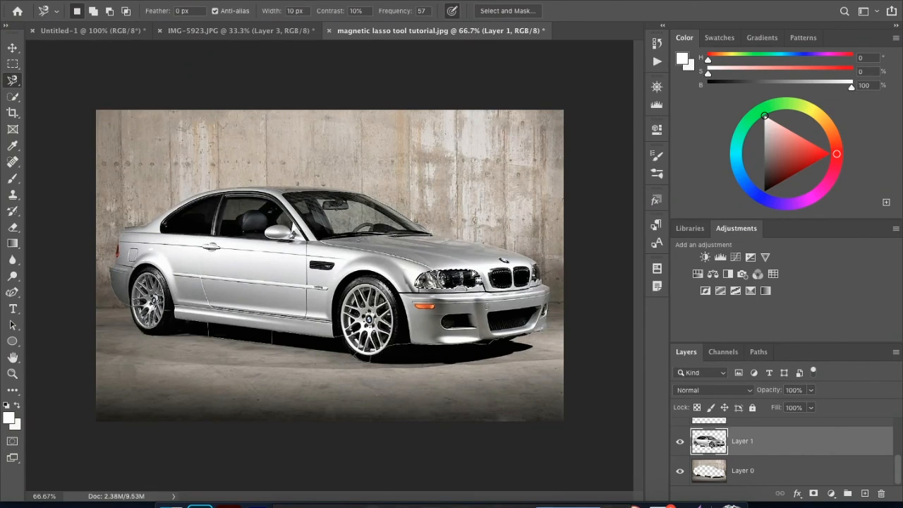
key("Delete")
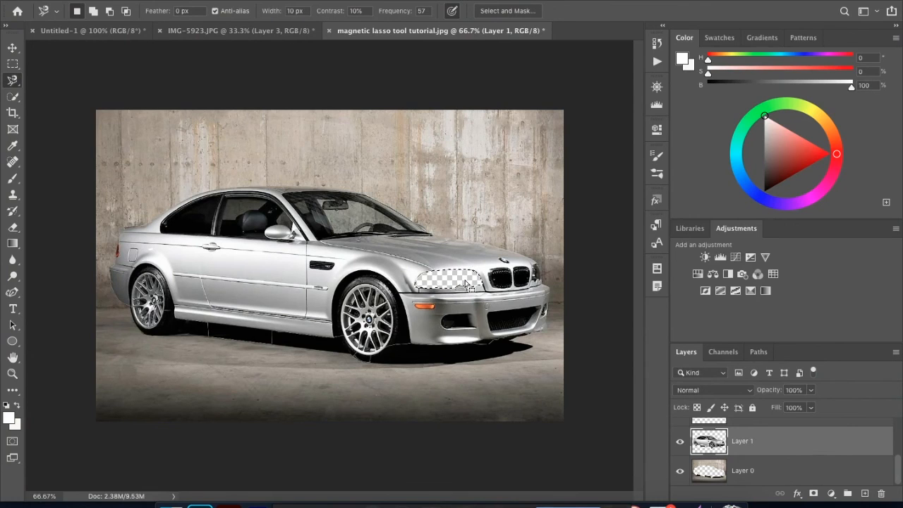
- Deselect the headlight area and switch to the Move tool
right_click(463, 265)
left_click(479, 268)
left_click(13, 47)
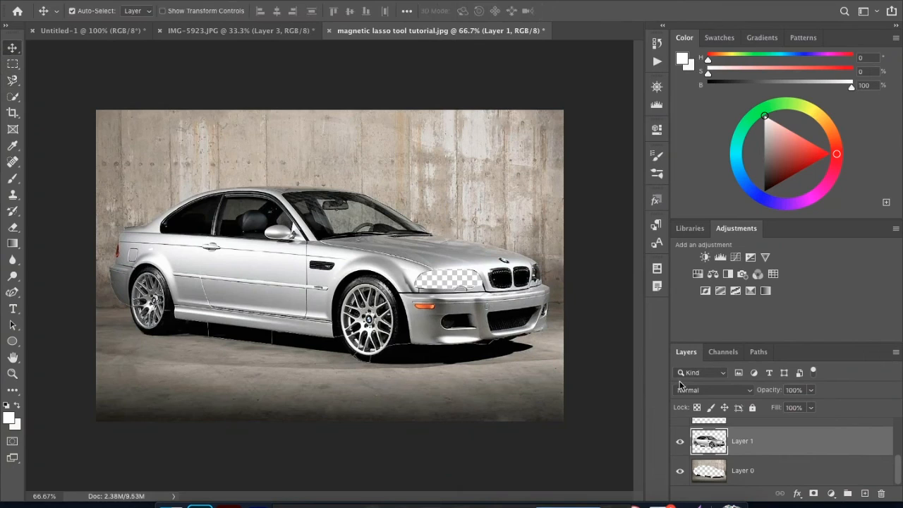